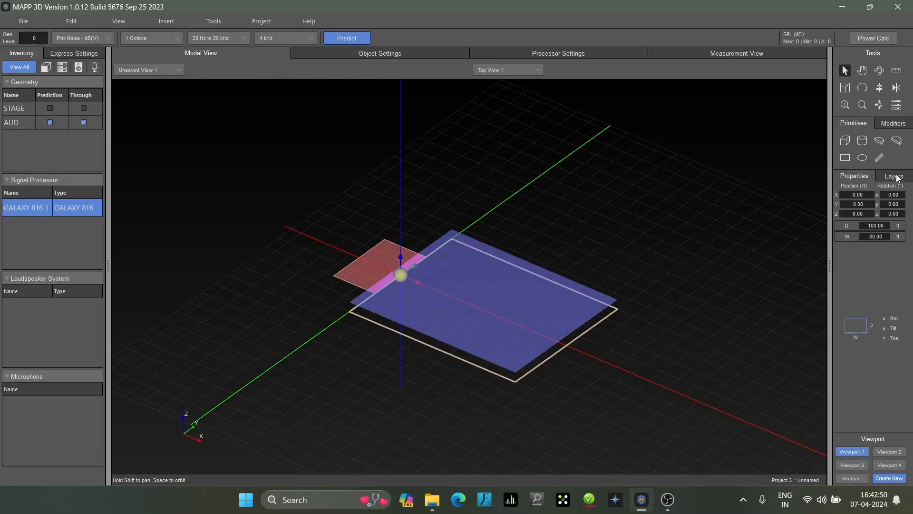
Make SPEAKER the current layer and show the stage and audience area from above.
double_click(856, 221)
click(855, 221)
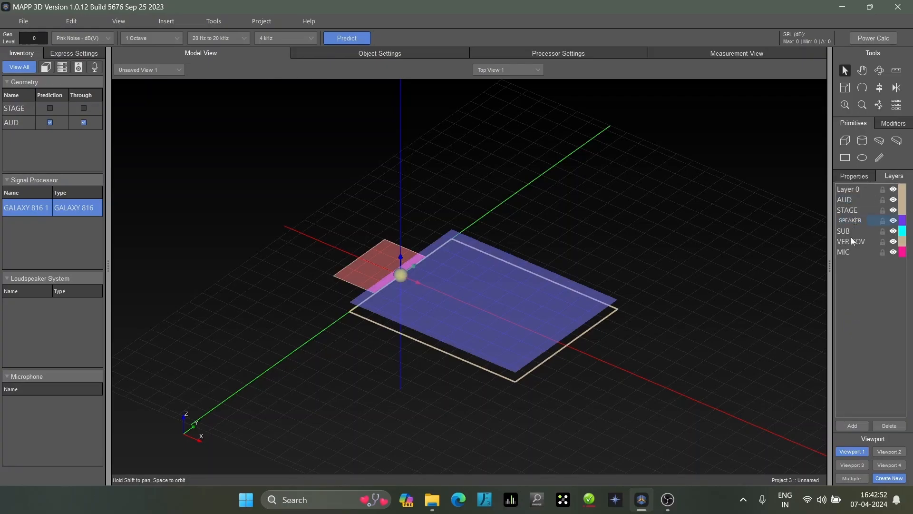
click(888, 452)
scroll(375, 295, up, 1)
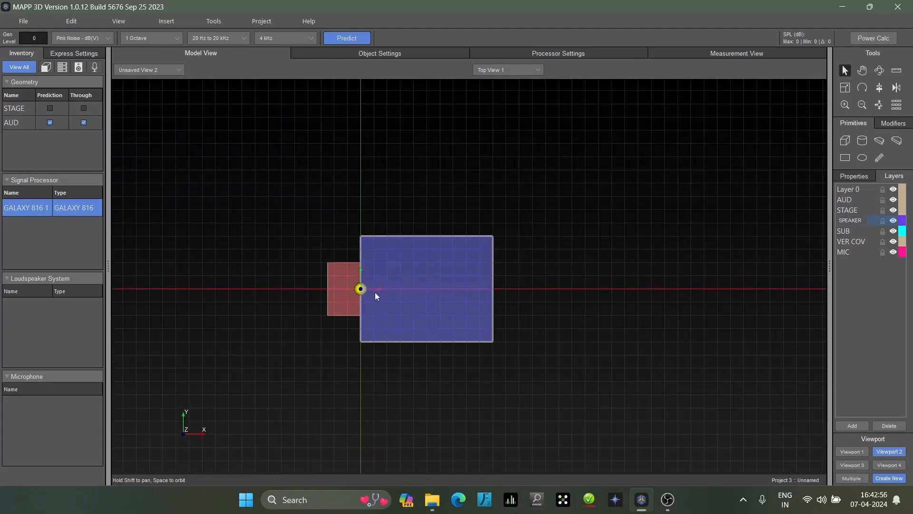
scroll(375, 292, up, 2)
scroll(375, 292, up, 1)
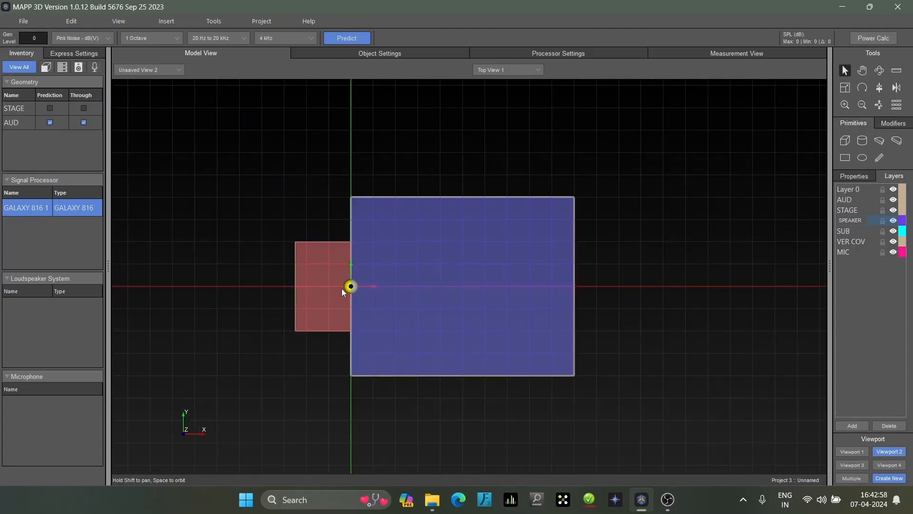
Start inserting a loudspeaker system above the front edge of the stage in the left side view.
click(852, 464)
click(889, 464)
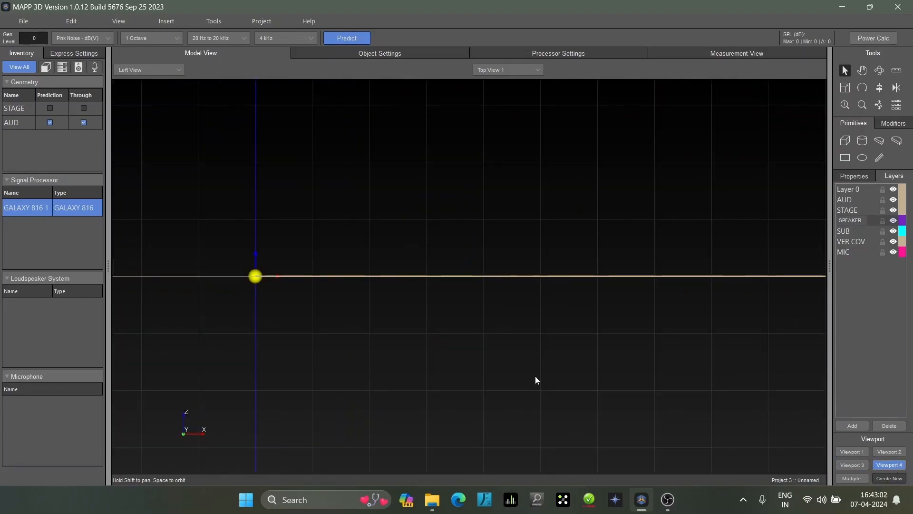
scroll(308, 330, down, 2)
scroll(414, 376, down, 2)
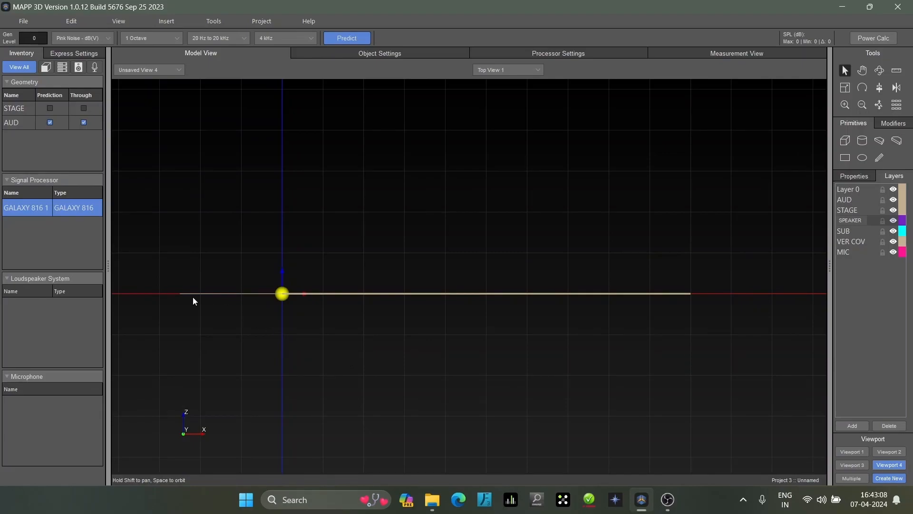
right_click(281, 253)
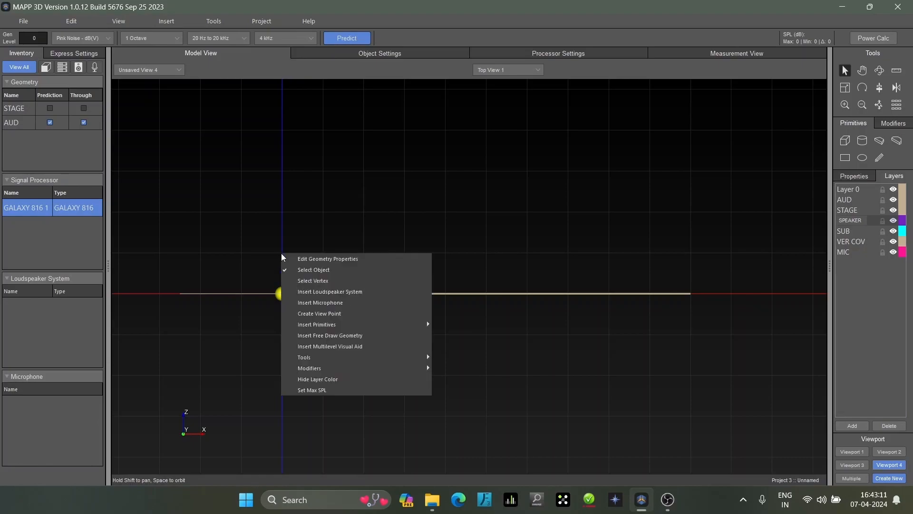
click(319, 292)
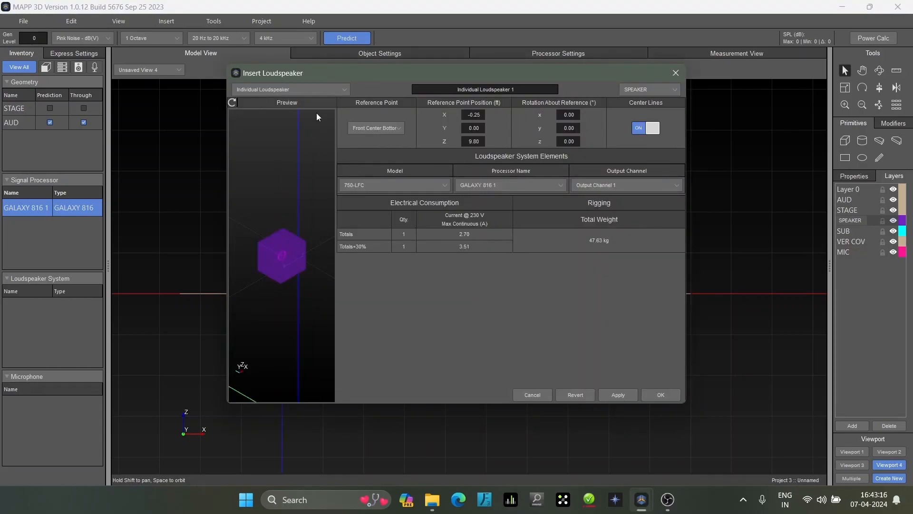
Choose ULTRA-X40 (110 x 50) as the model of the individual loudspeaker.
click(367, 184)
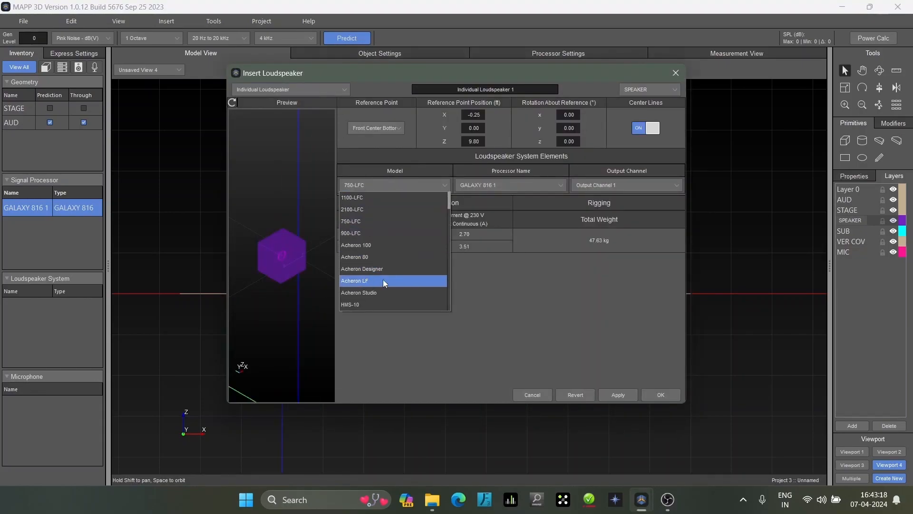
scroll(375, 242, up, 5)
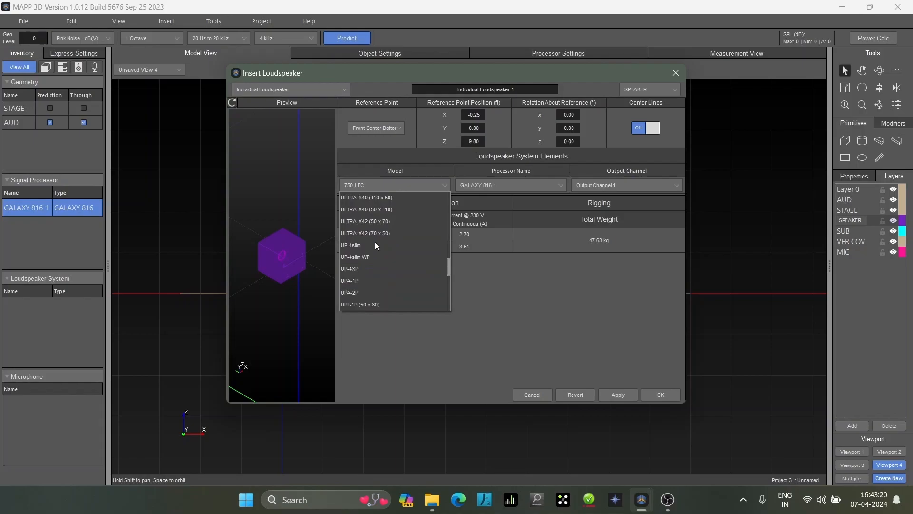
scroll(373, 245, up, 3)
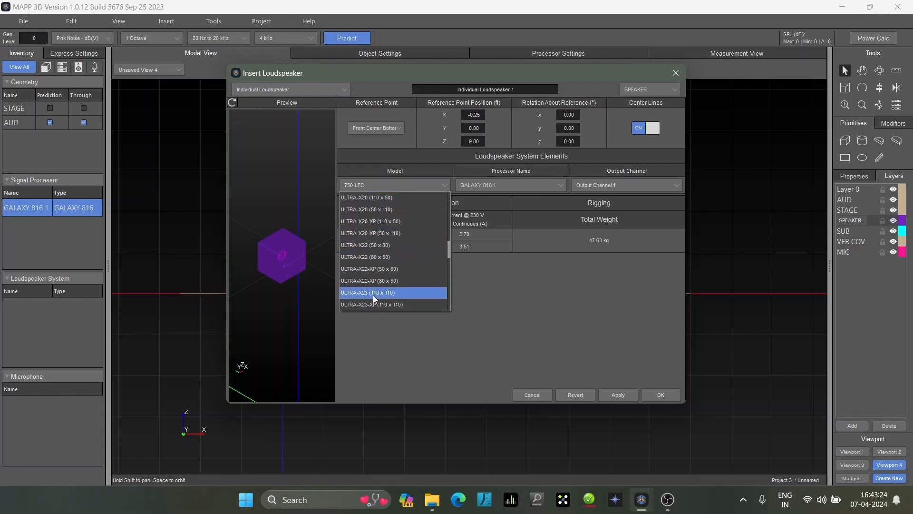
scroll(450, 255, down, 2)
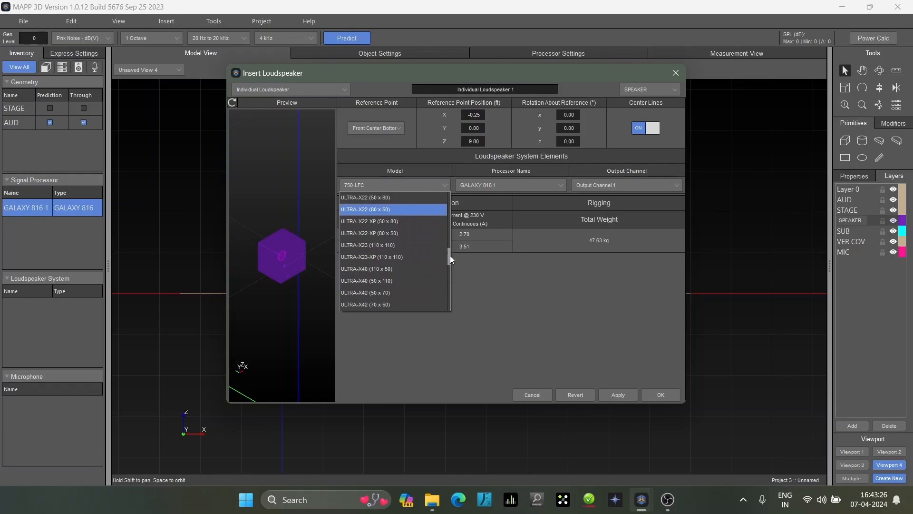
click(373, 269)
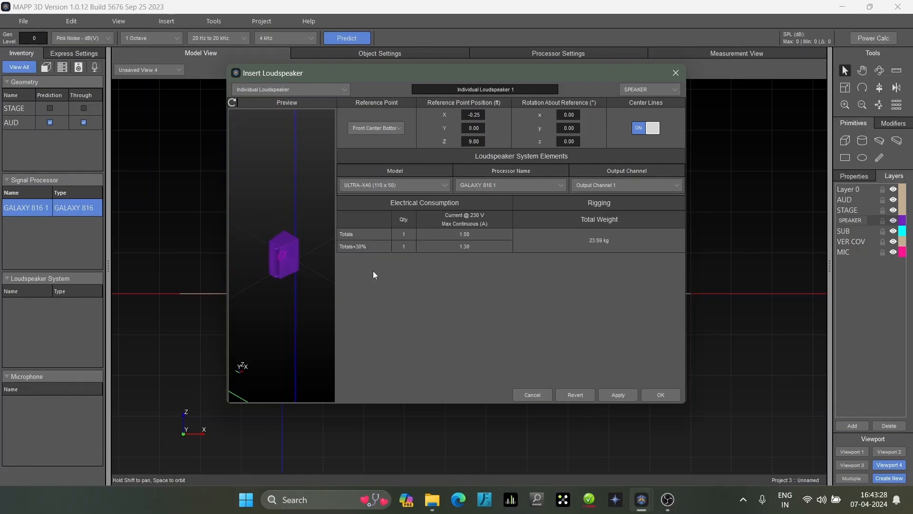
Set the loudspeaker's reference point to X 0 and Z 12 ft and insert it into the model.
double_click(482, 142)
text(12)
double_click(481, 115)
text(0)
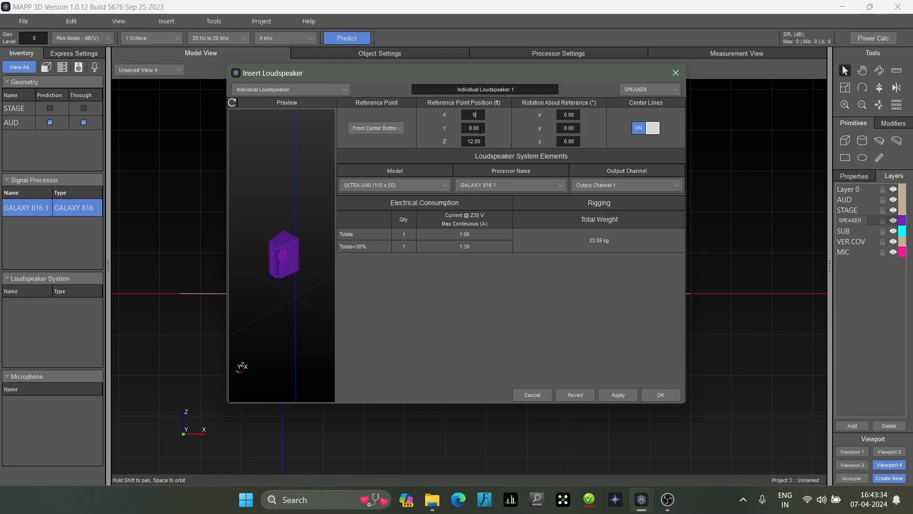
click(626, 394)
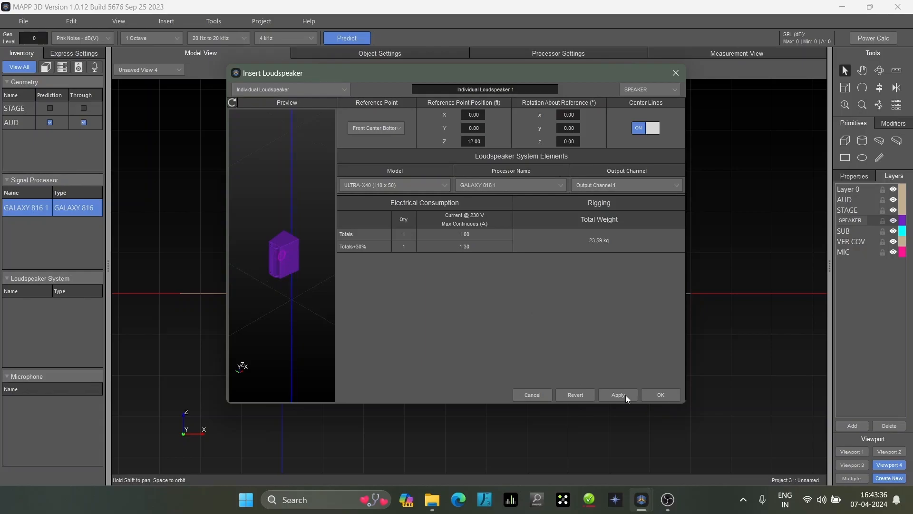
click(668, 393)
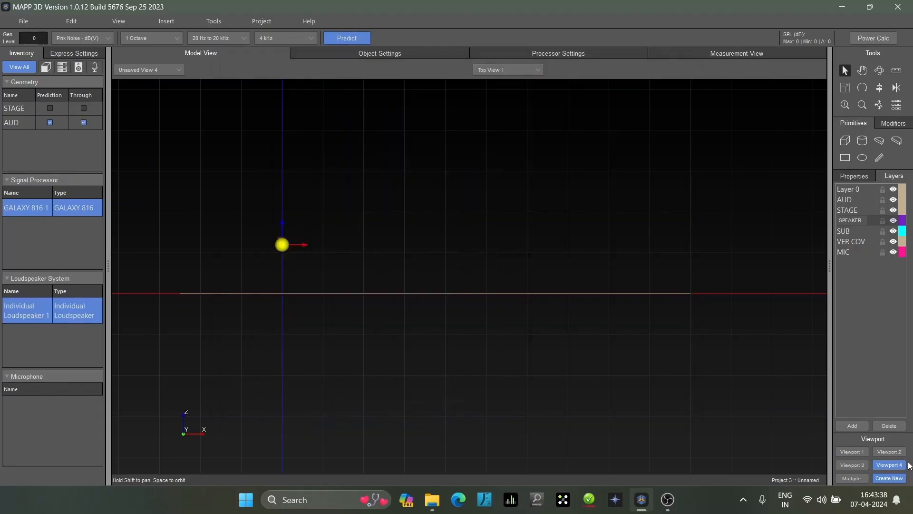
Turn on the display of center lines for the loudspeaker in the side view.
scroll(292, 244, up, 3)
scroll(292, 244, up, 3)
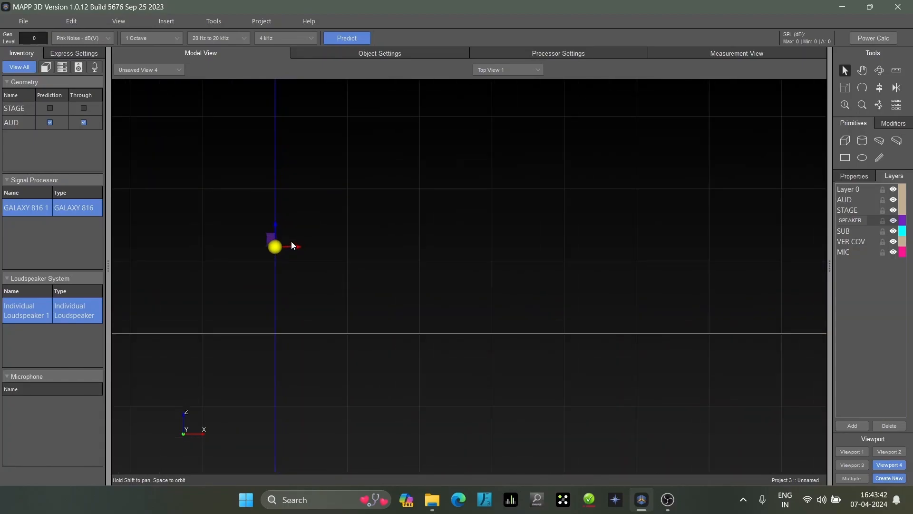
scroll(292, 245, up, 2)
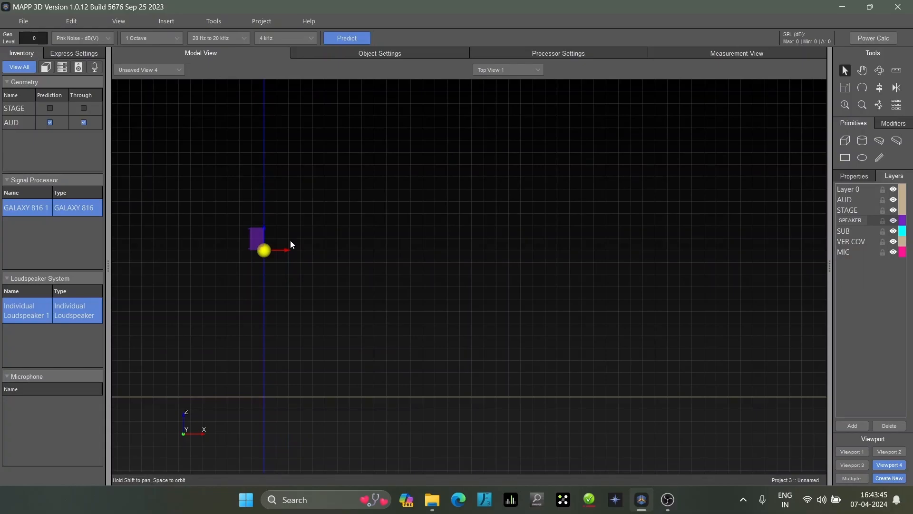
scroll(290, 241, down, 2)
click(119, 20)
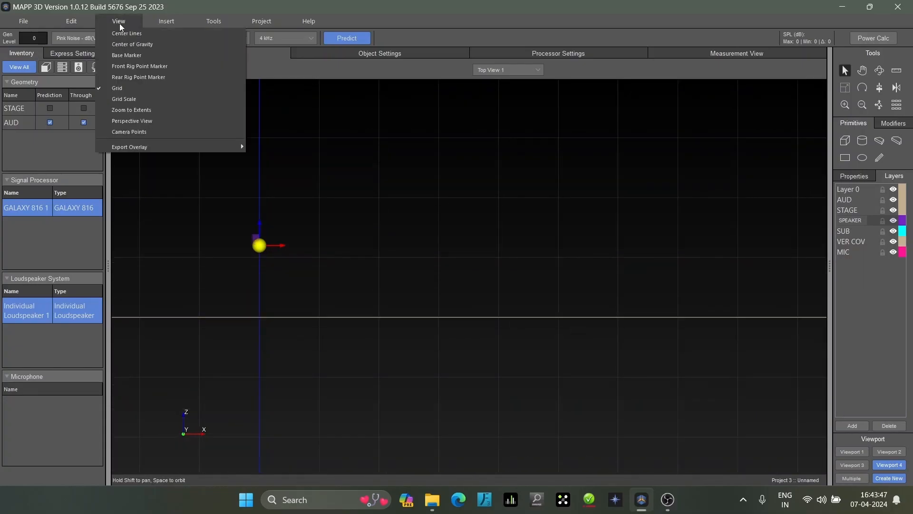
click(124, 33)
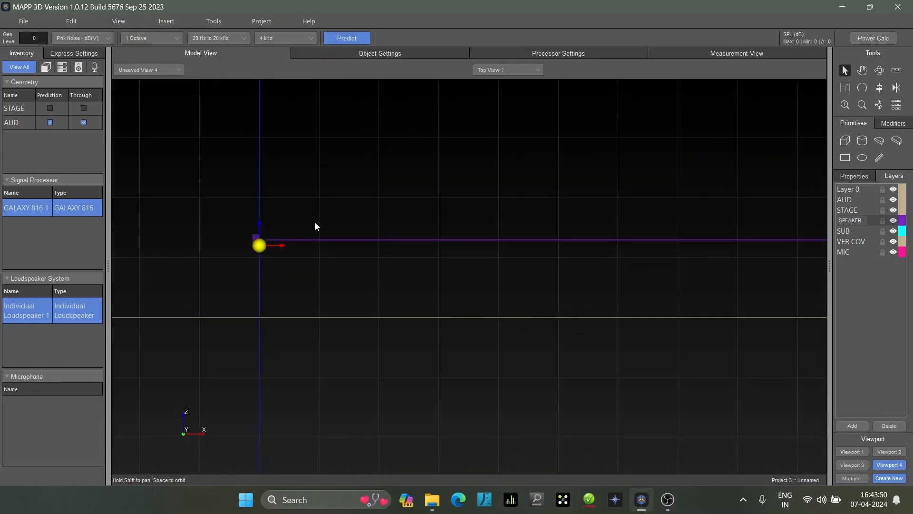
scroll(195, 241, down, 1)
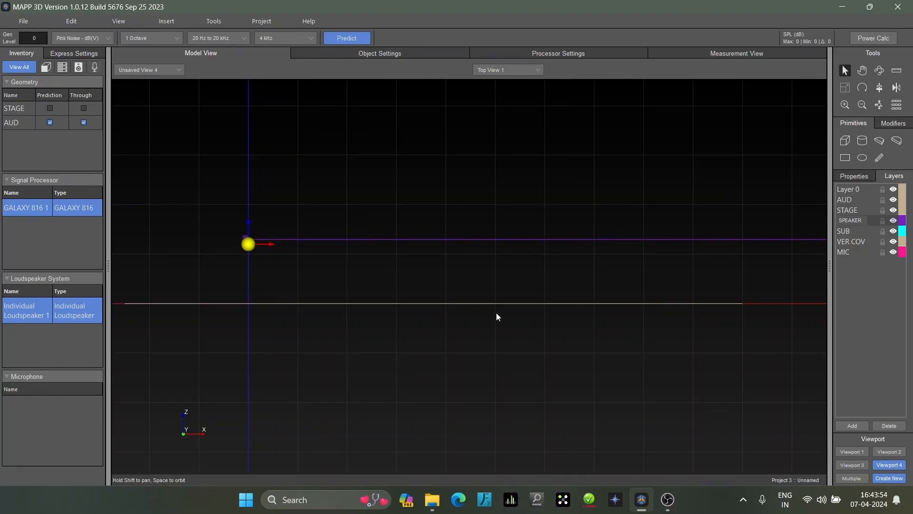
Set the loudspeaker's rotation about y to 10 degrees to tilt it toward the audience.
click(891, 453)
click(891, 465)
click(74, 53)
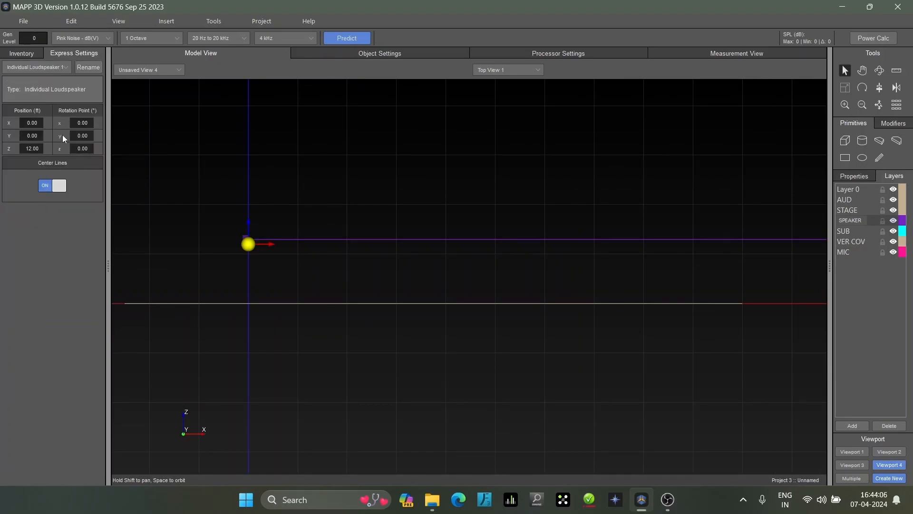
double_click(85, 136)
text(10)
key(Return)
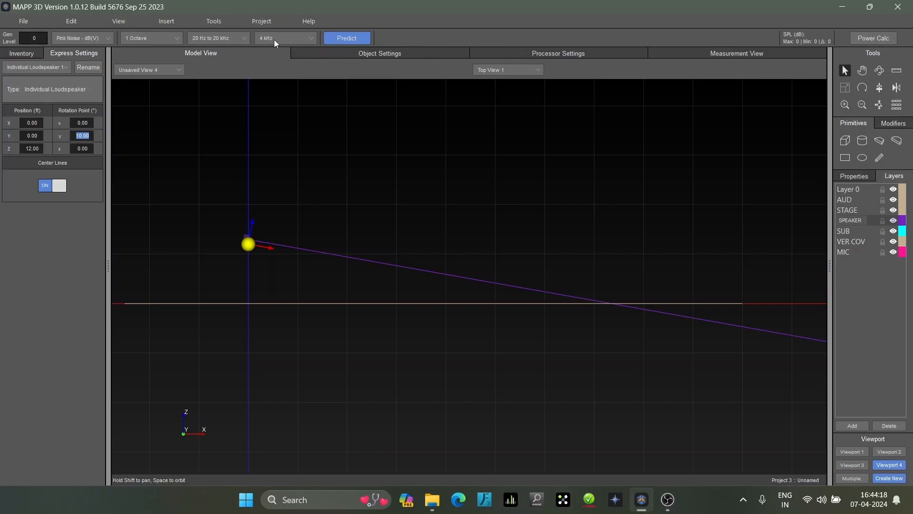
Run the 4 kHz SPL prediction and set the SPL resolution to 3 dB/Color in the project settings.
click(345, 38)
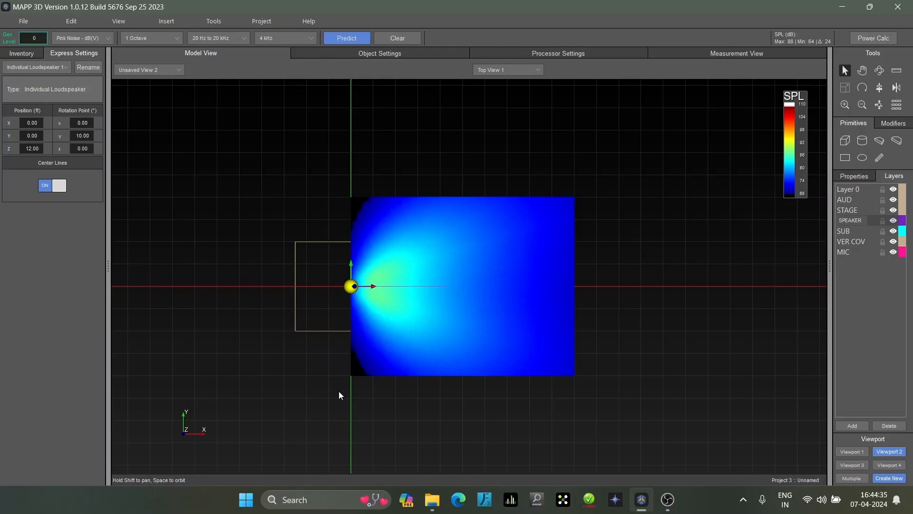
key(ctrl+slash)
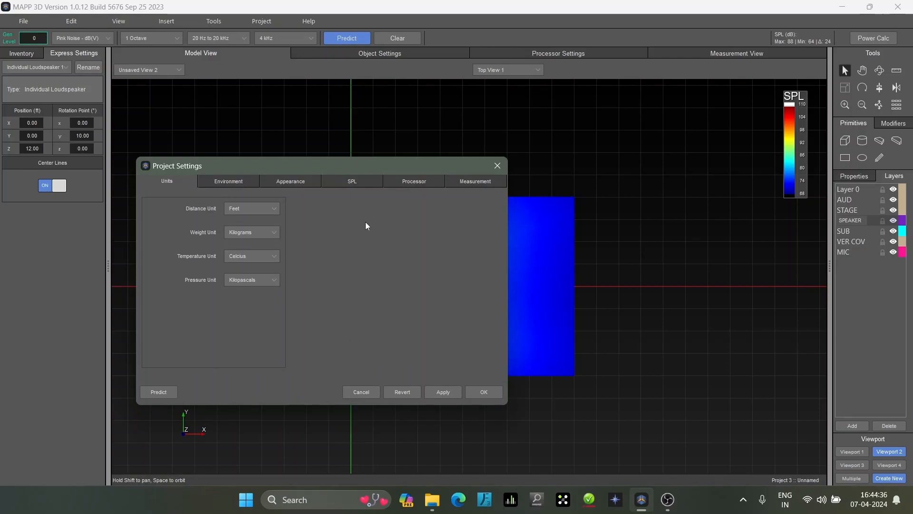
click(351, 182)
drag(370, 165, 766, 99)
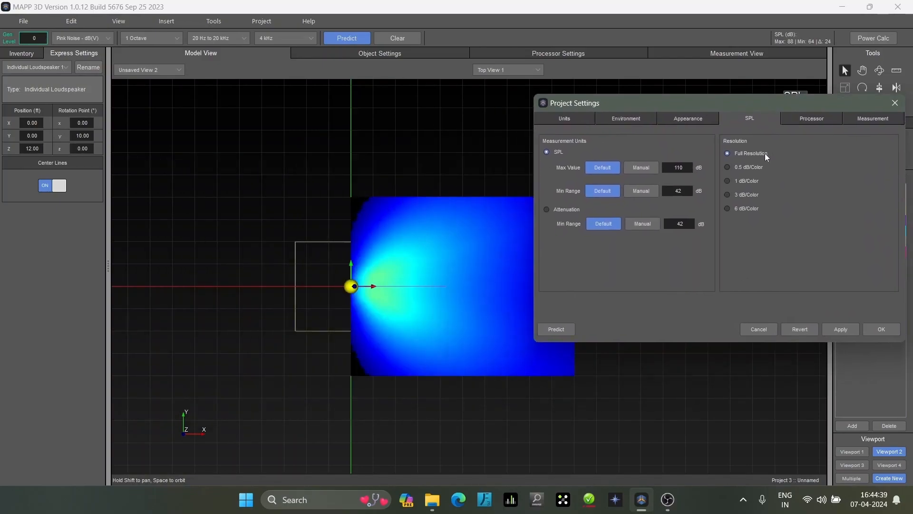
click(727, 195)
click(838, 329)
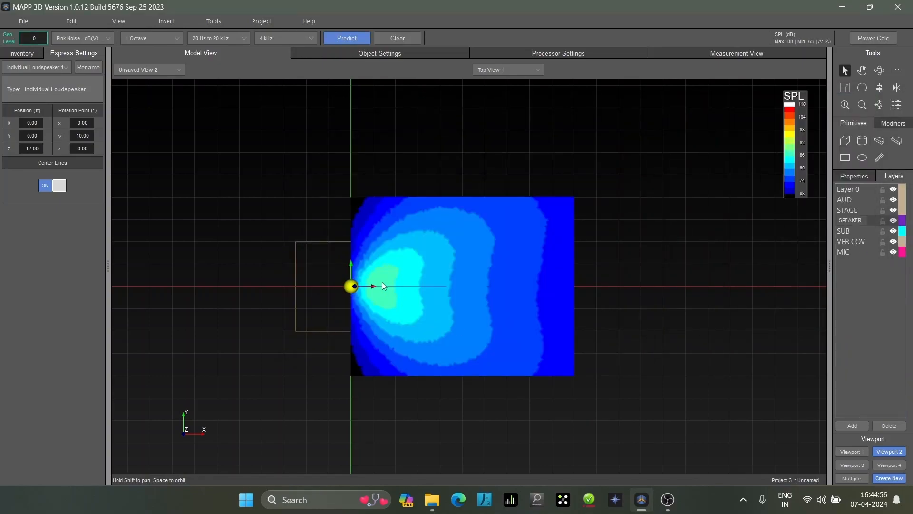
Set the SPL scale in the project settings to a maximum value of 95 dB and a minimum range of 70 dB.
key(ctrl+p)
click(491, 127)
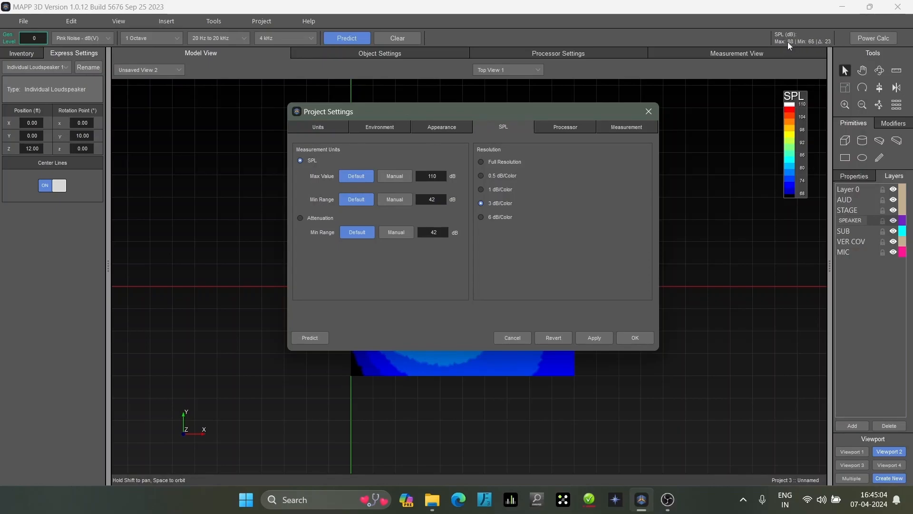
drag(551, 107, 230, 61)
drag(158, 49, 326, 84)
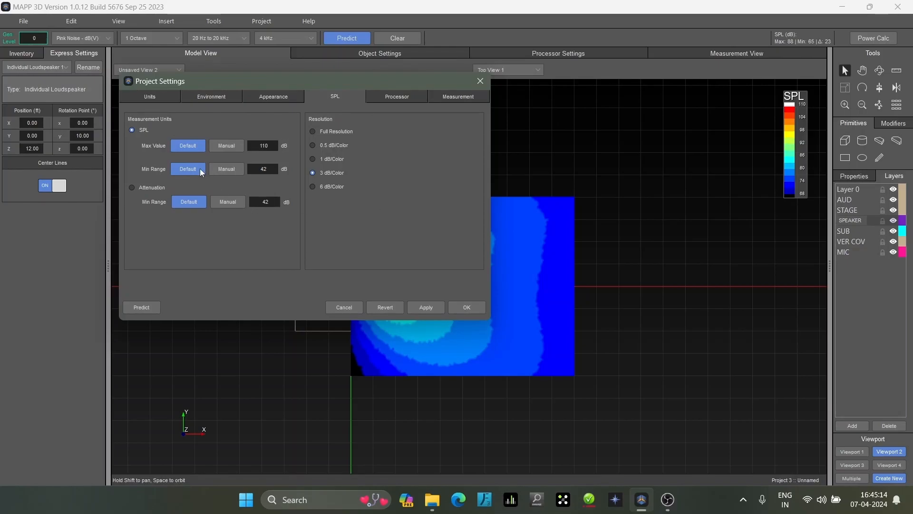
double_click(273, 149)
text(95)
click(273, 169)
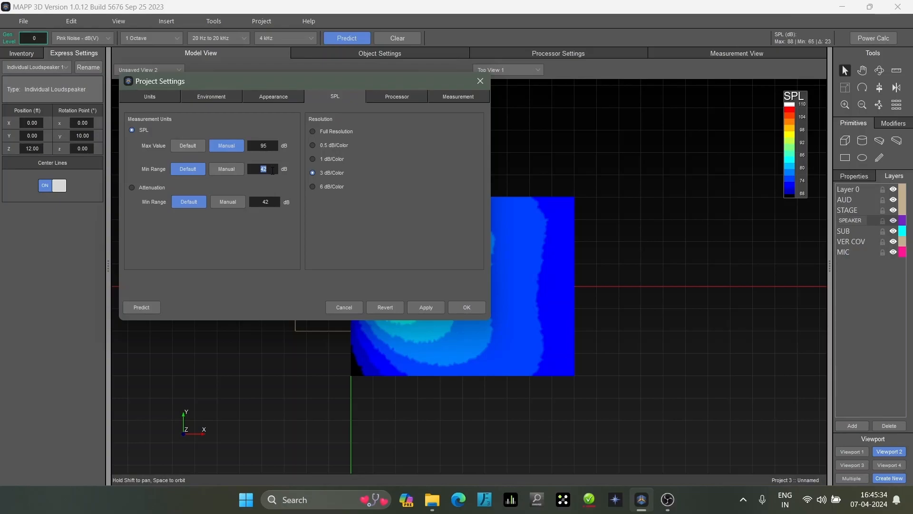
text(70)
click(421, 308)
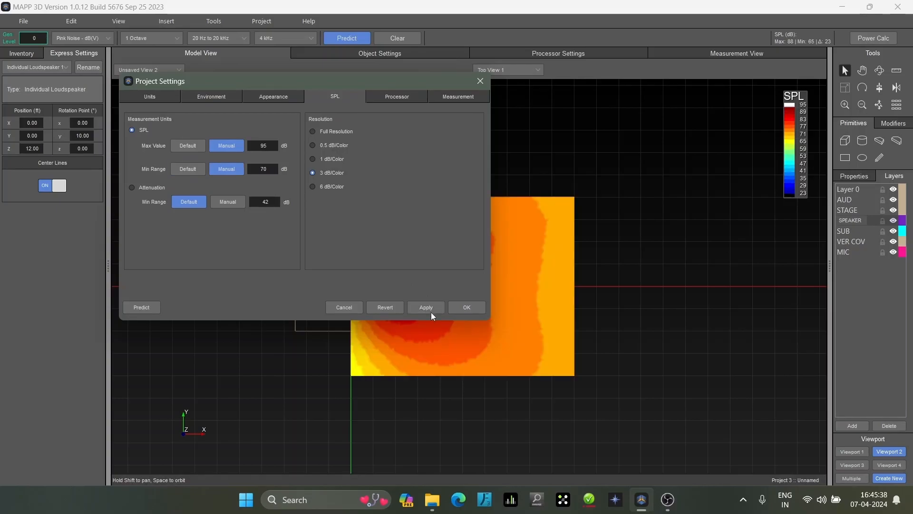
drag(295, 81, 162, 178)
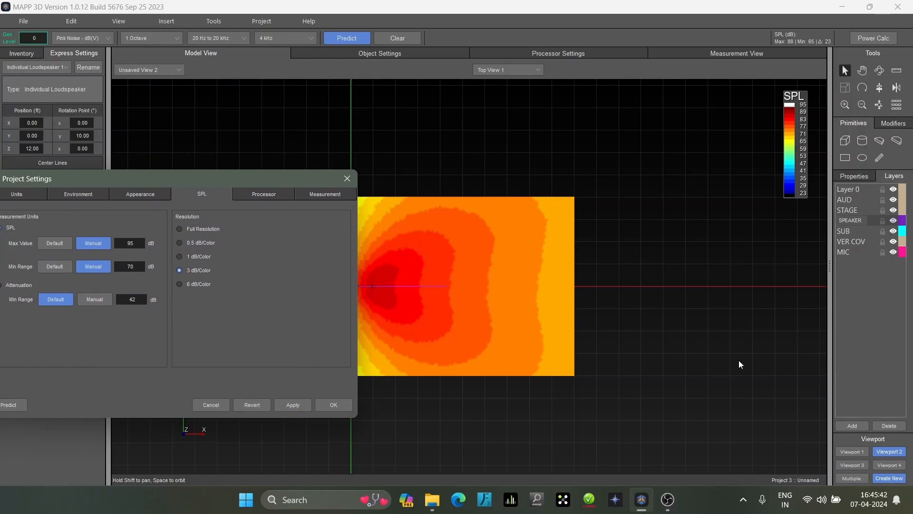
click(327, 403)
Examine the predicted coverage of the audience plane from above and the loudspeaker's aim from the side.
scroll(455, 298, up, 5)
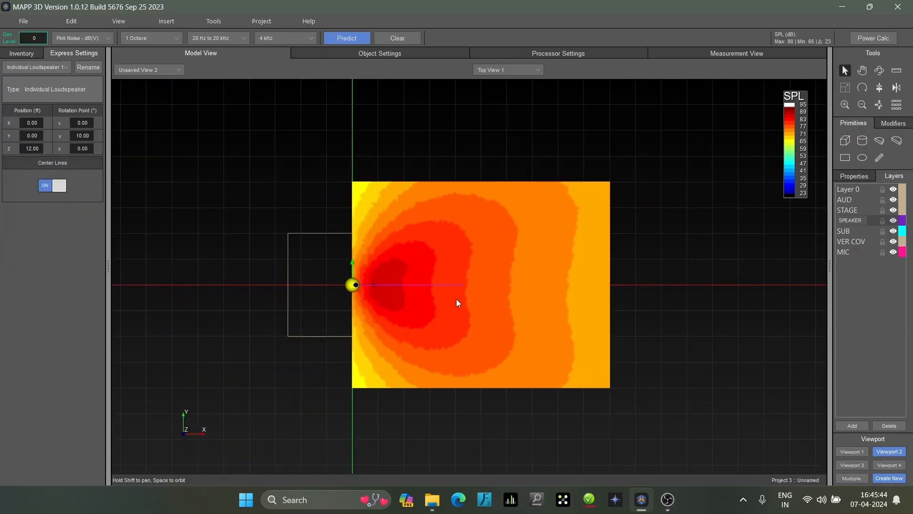
scroll(352, 277, up, 1)
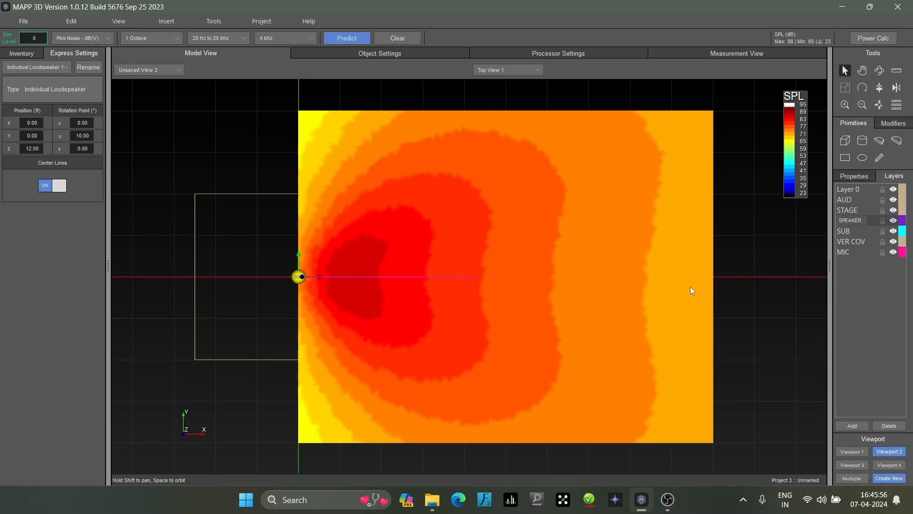
click(892, 465)
scroll(221, 295, down, 2)
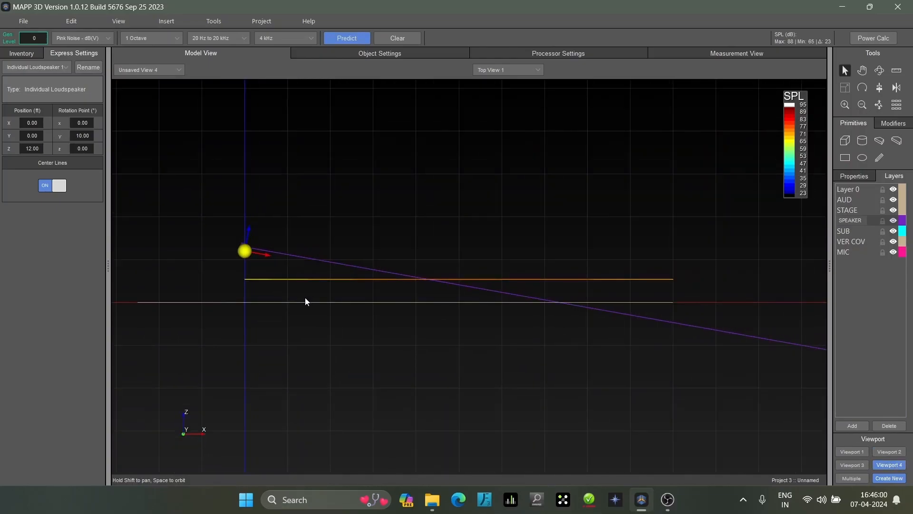
click(889, 452)
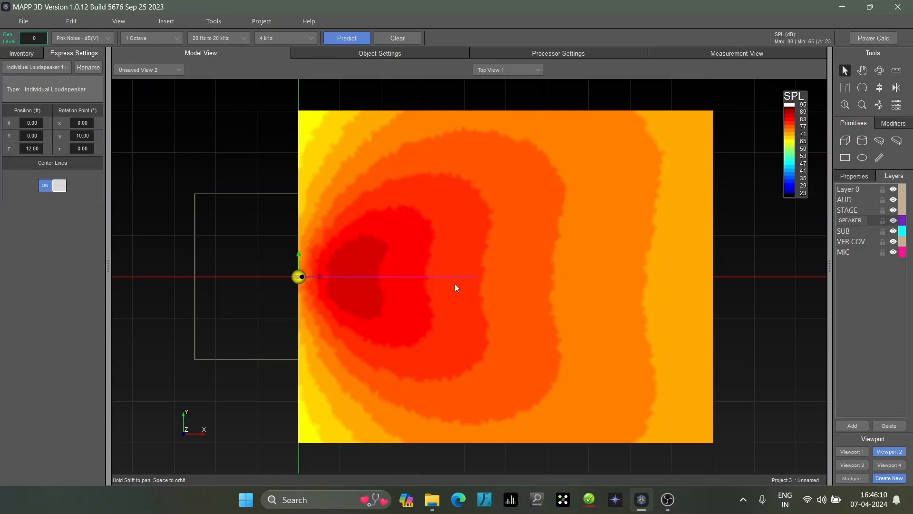
On the VER COV layer, draw a line along the centre axis from about X -9.8 ft to X 108 ft.
click(851, 241)
click(879, 158)
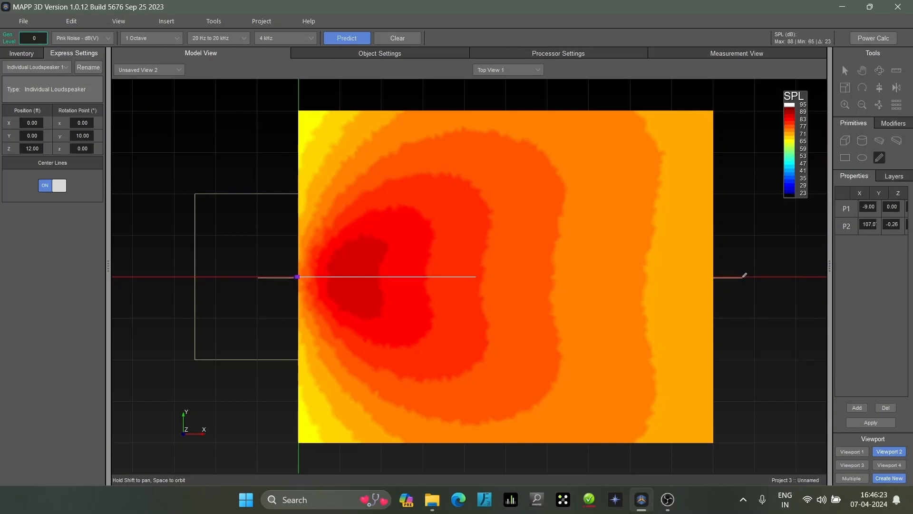
click(746, 276)
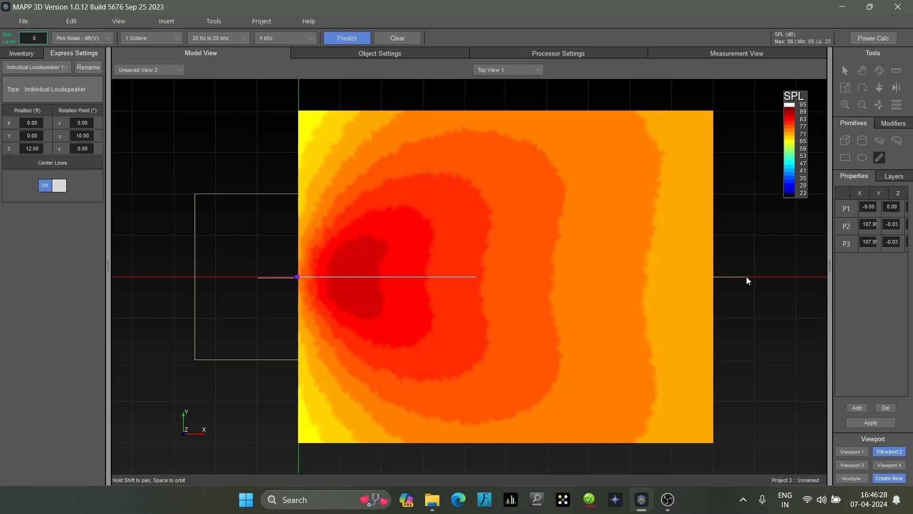
key(Escape)
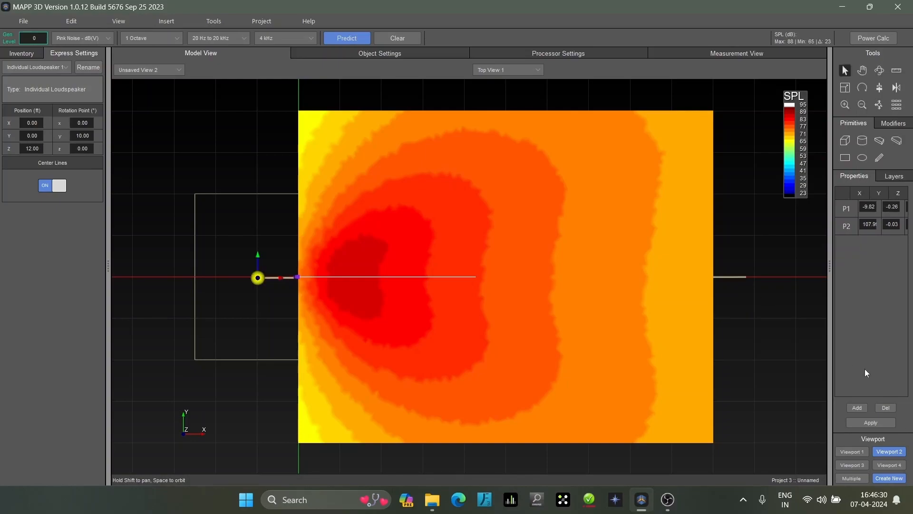
Extrude the centre line 18 ft along the Z axis to form a vertical coverage plane.
click(890, 465)
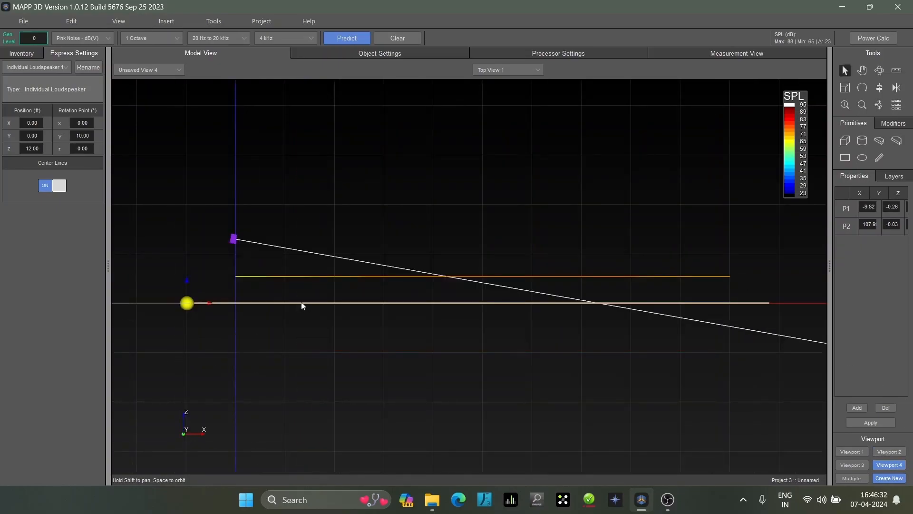
click(902, 120)
click(855, 137)
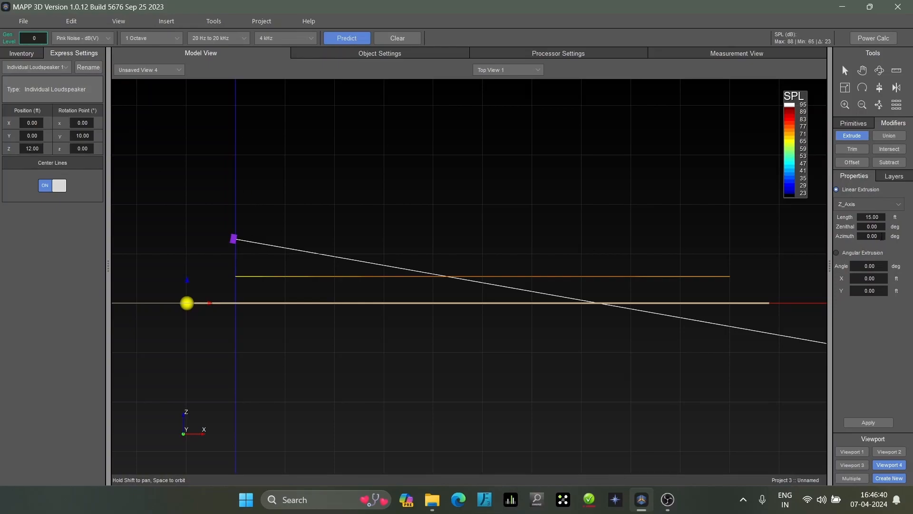
double_click(878, 217)
text(18)
click(873, 423)
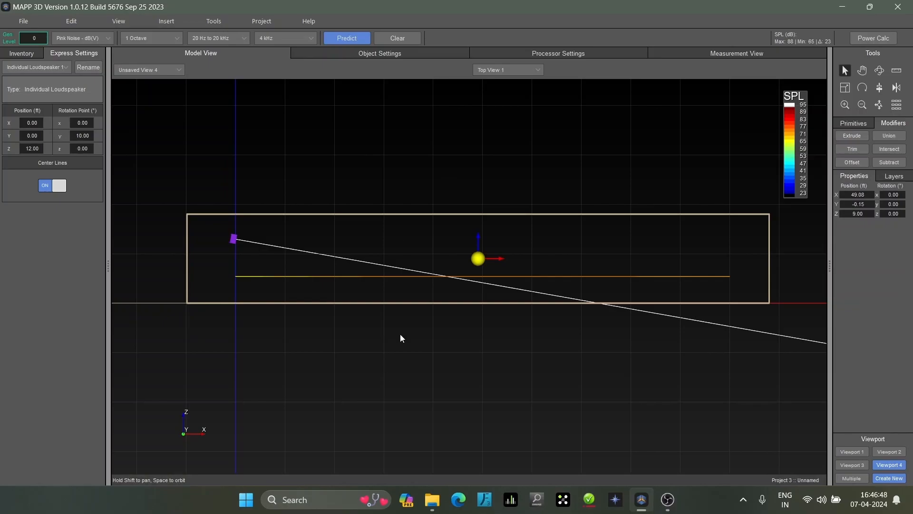
Enable prediction on Face 1 of the vertical coverage plane and run the 4 kHz SPL prediction.
click(360, 57)
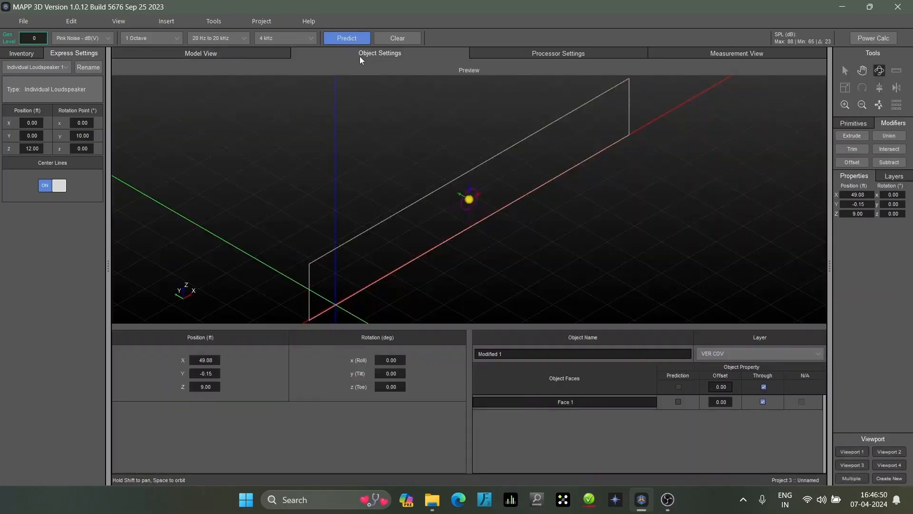
click(678, 402)
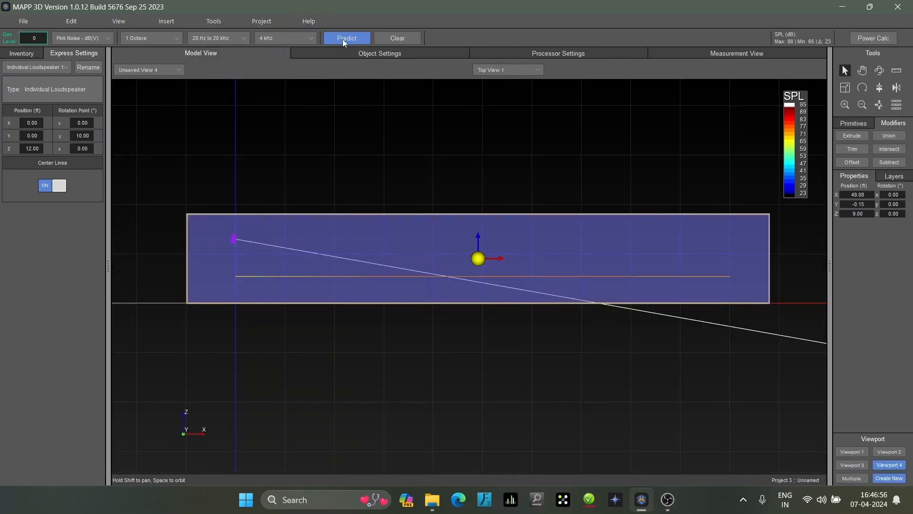
click(343, 40)
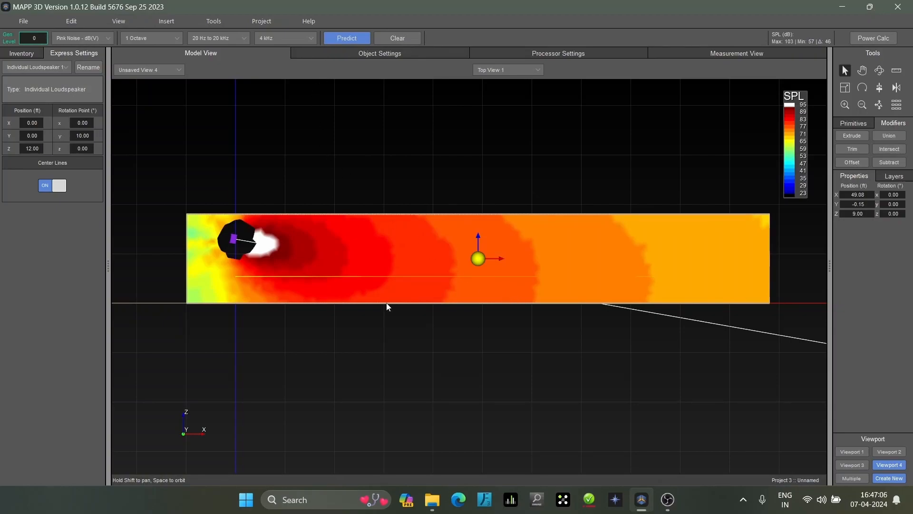
Set the loudspeaker's rotation about y to 5 degrees and rerun the SPL prediction on the vertical plane.
scroll(386, 307, up, 3)
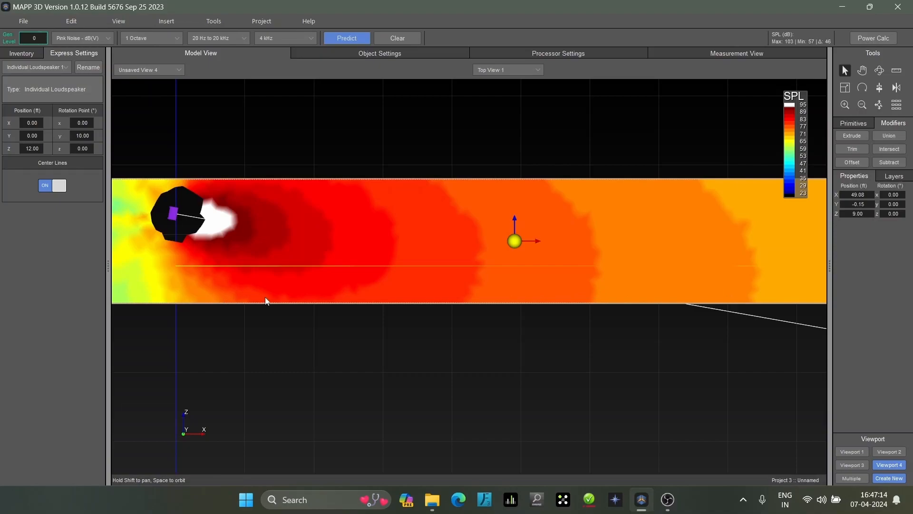
scroll(207, 281, down, 3)
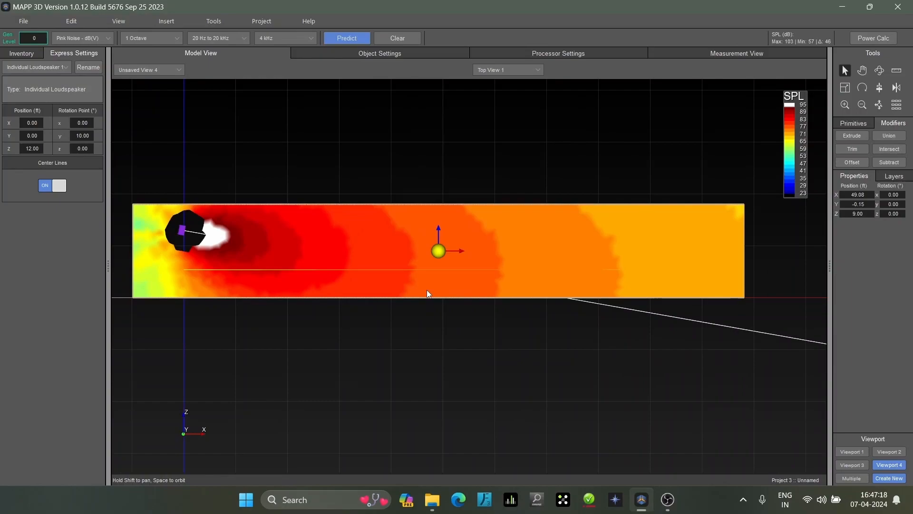
scroll(427, 290, up, 2)
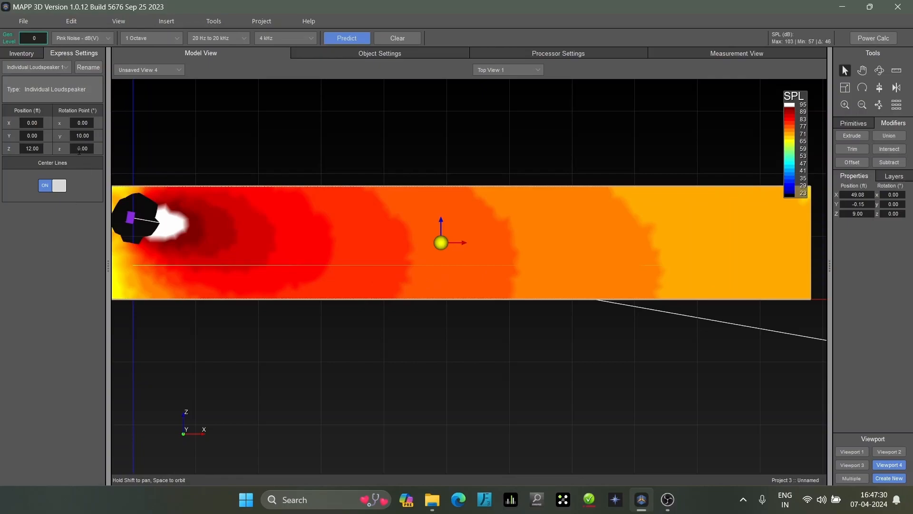
click(89, 136)
text(5)
key(Return)
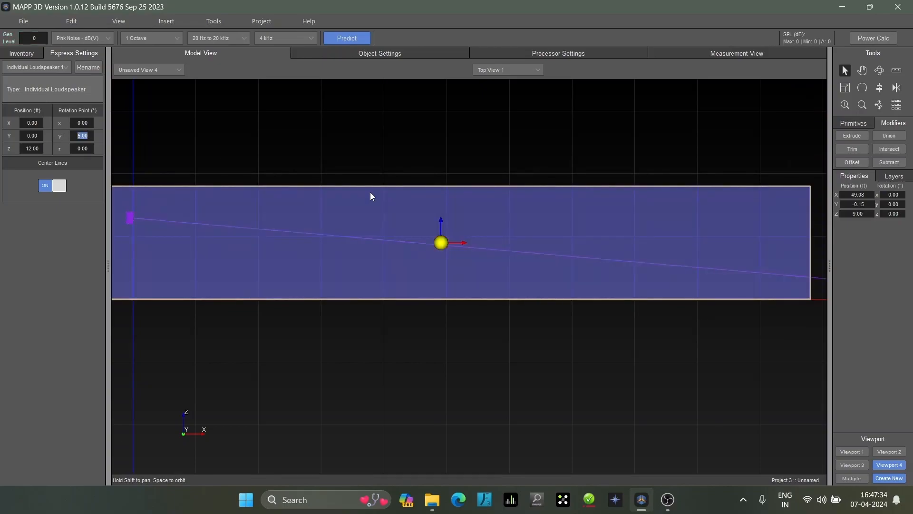
click(350, 37)
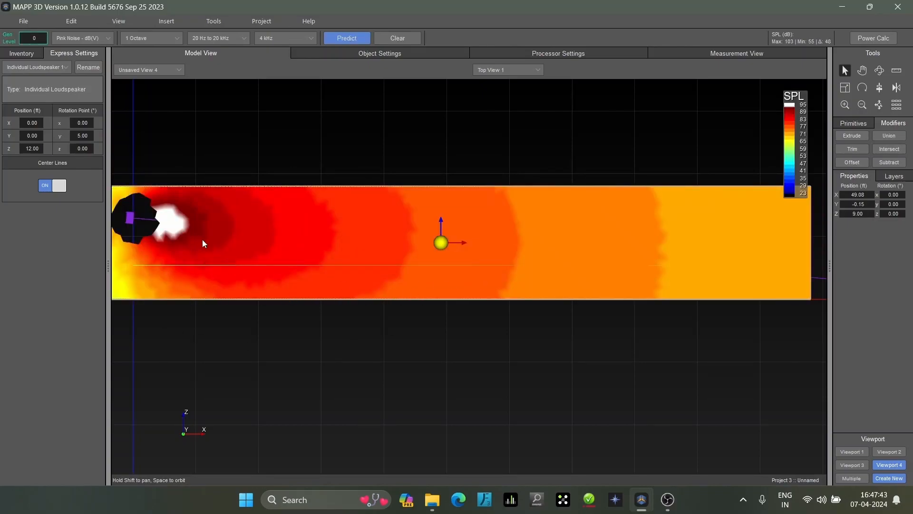
Raise the loudspeaker to a Z position of 14 ft and rerun the SPL prediction.
double_click(31, 148)
text(14)
key(Return)
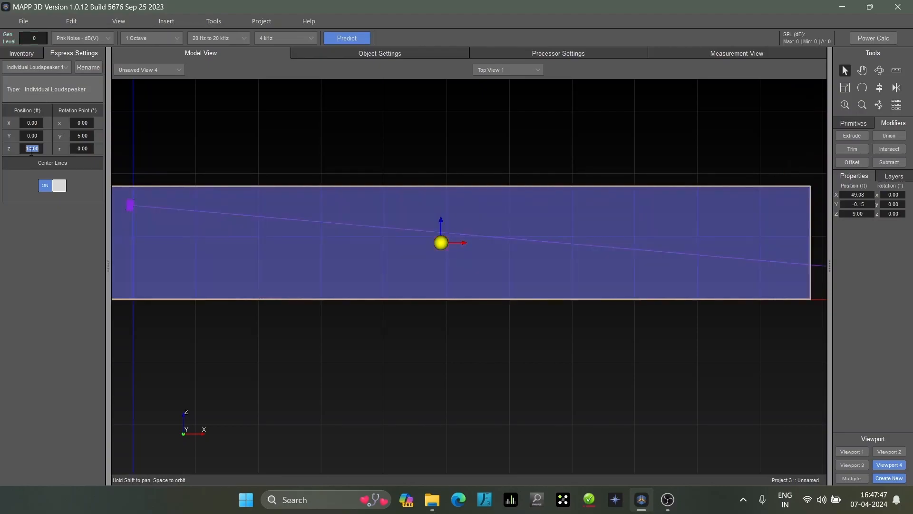
click(344, 38)
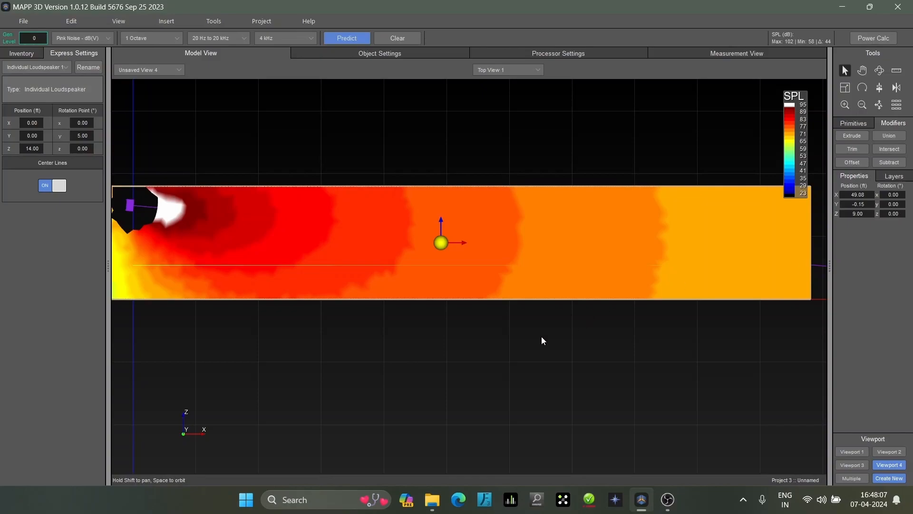
Check which processor and output channel the loudspeaker is assigned to against the processor's channel overview.
scroll(541, 335, up, 2)
scroll(541, 336, down, 3)
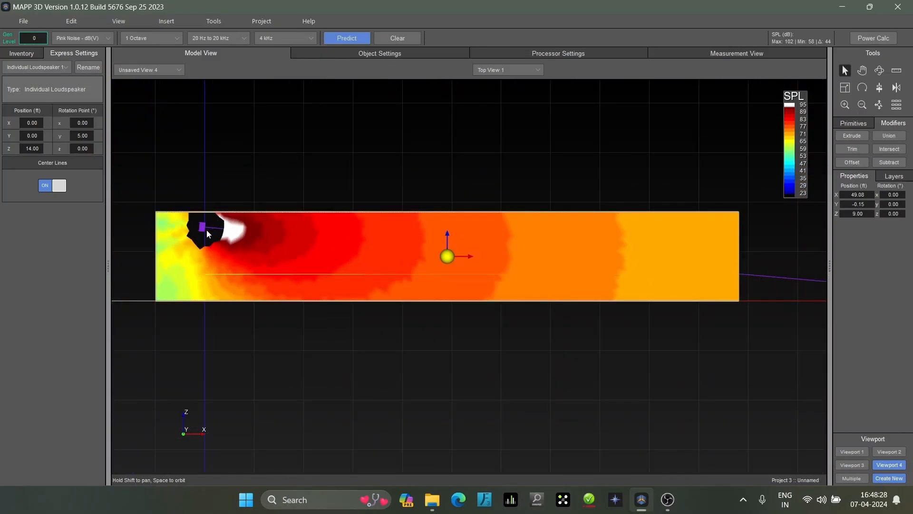
click(587, 195)
click(362, 52)
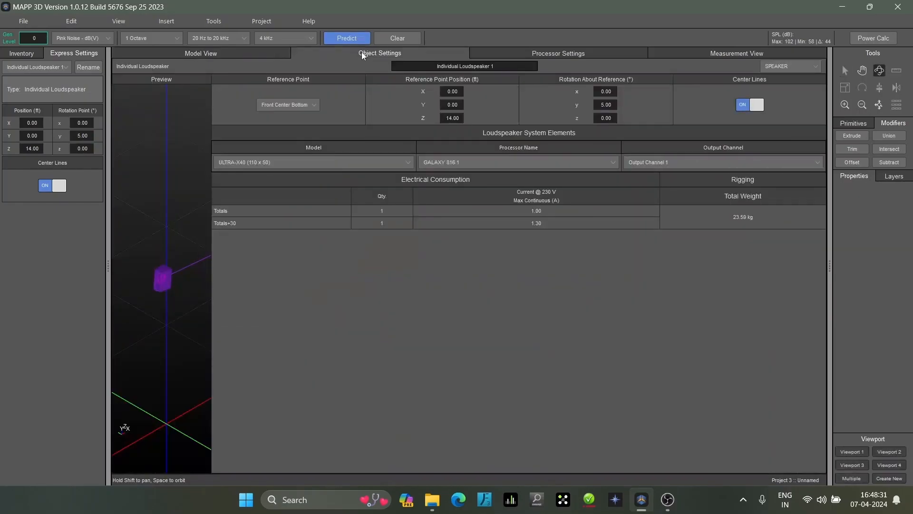
click(570, 51)
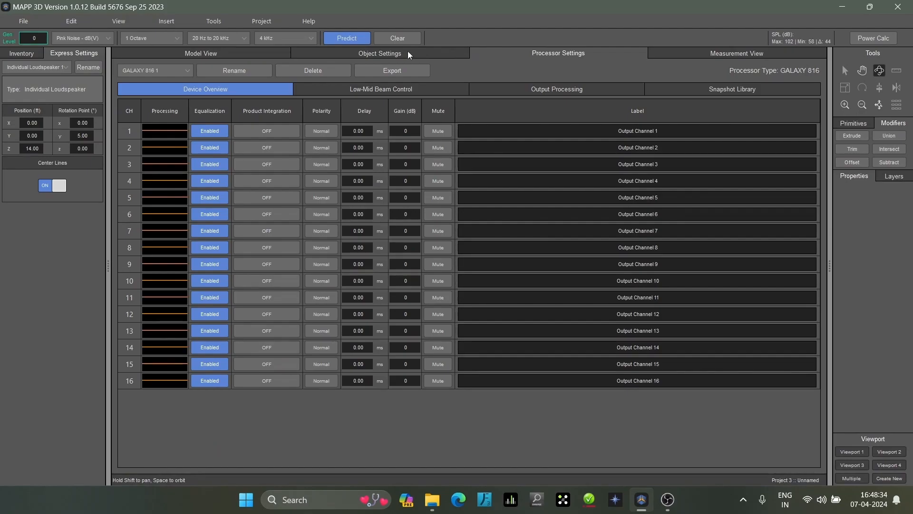
click(390, 55)
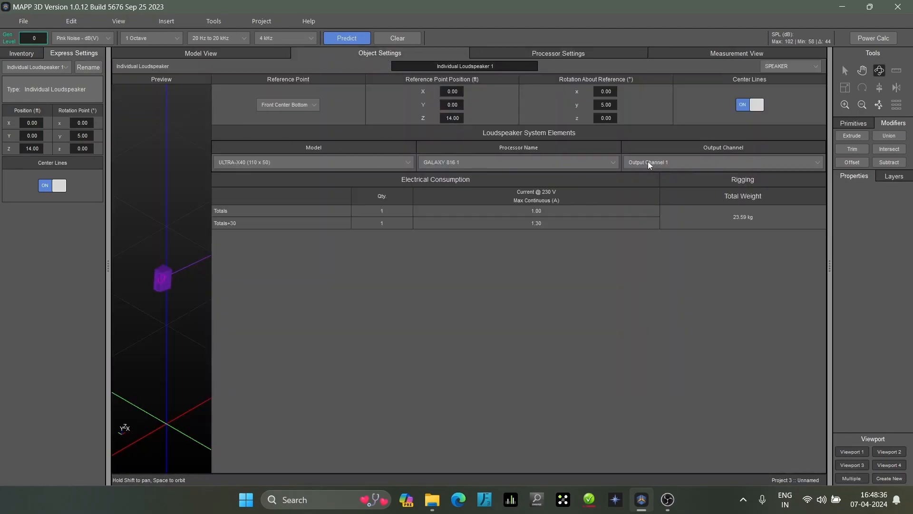
click(577, 56)
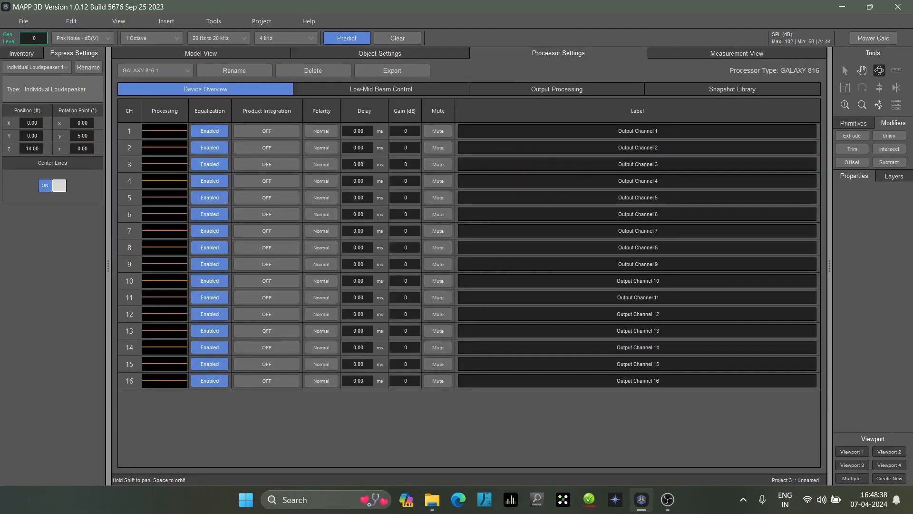
Label the GALAXY 816 output channels 1, 2 and 3 as RIGHT, LEFT and SUB, and return to the model's top view.
double_click(648, 131)
text(RIGHT)
key(Tab)
key(Tab)
key(Tab)
text(LEFT)
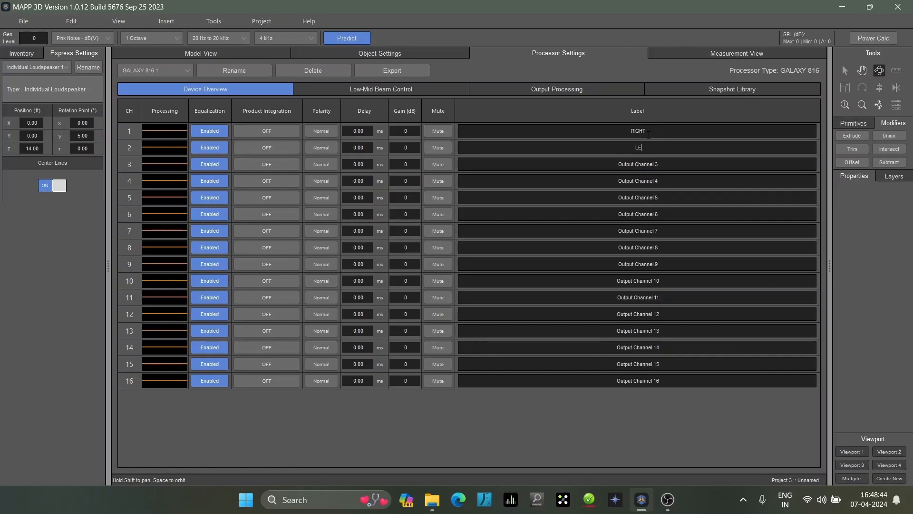
key(Tab)
key(Tab)
key(Tab)
text(SUB)
click(224, 53)
click(889, 452)
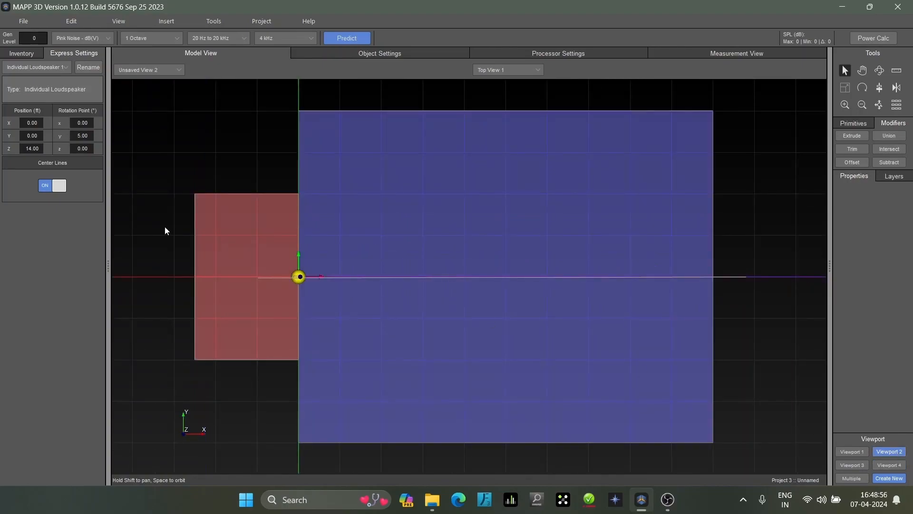